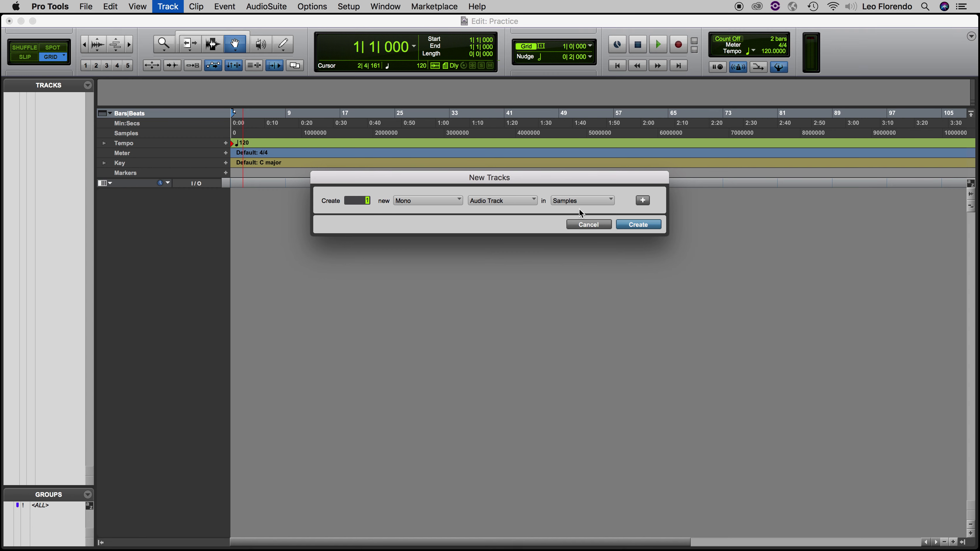
# Step: Create one new mono audio track in samples and name it Practice
pyautogui.click(638, 225)
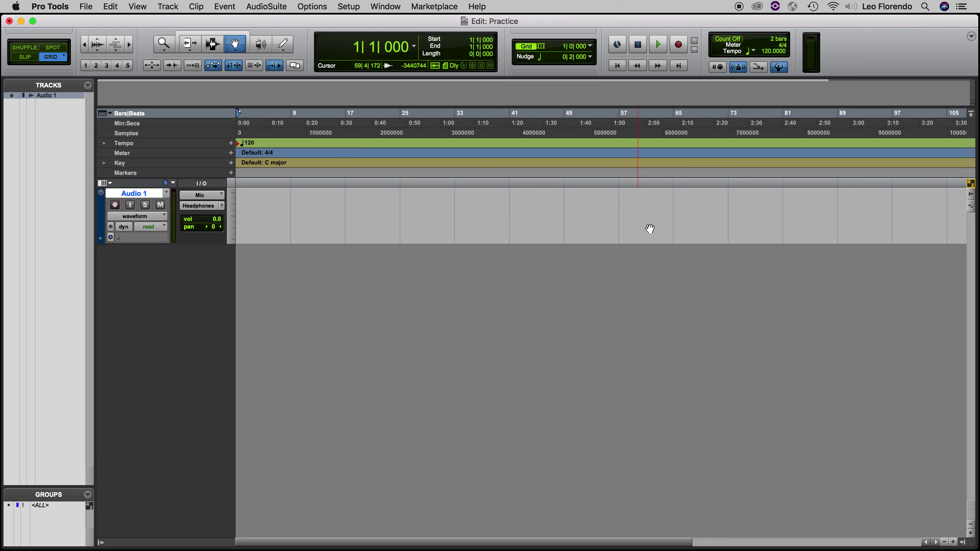
pyautogui.doubleClick(131, 194)
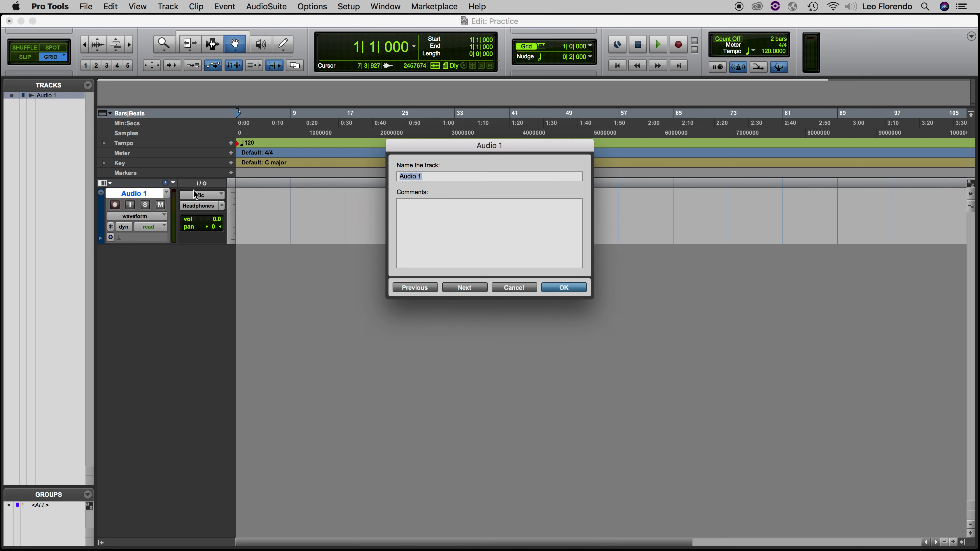
pyautogui.write('Pa')
pyautogui.press('BackSpace')
pyautogui.press('BackSpace')
pyautogui.write('Practice')
pyautogui.click(564, 287)
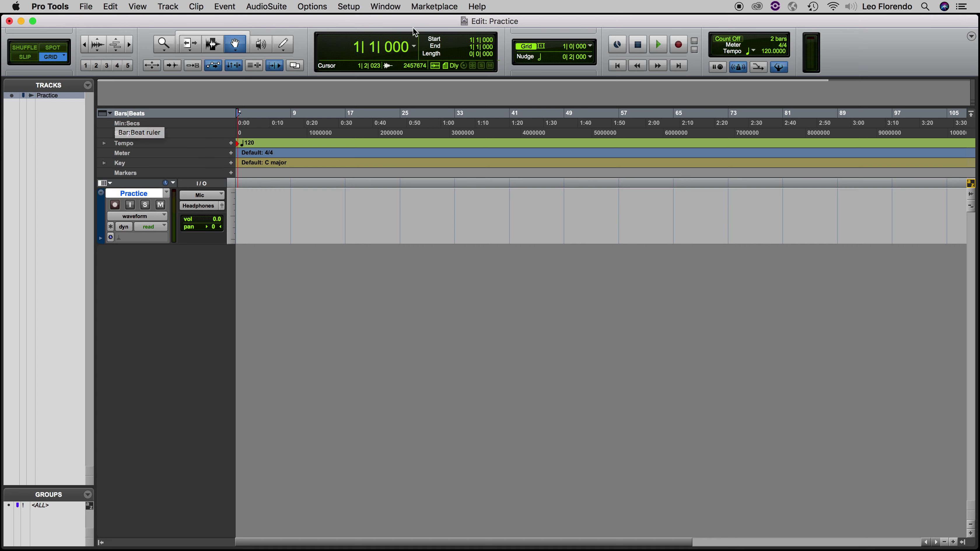
# Step: Switch the main counter to Min:Secs and hide the Markers, Key, Meter, Tempo, Samples and Bars|Beats rulers
pyautogui.click(413, 47)
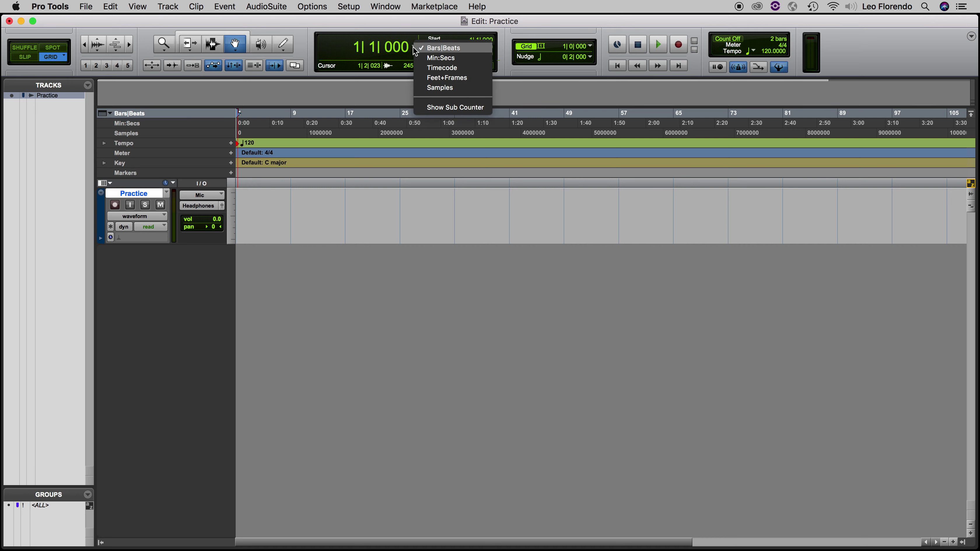
pyautogui.click(435, 59)
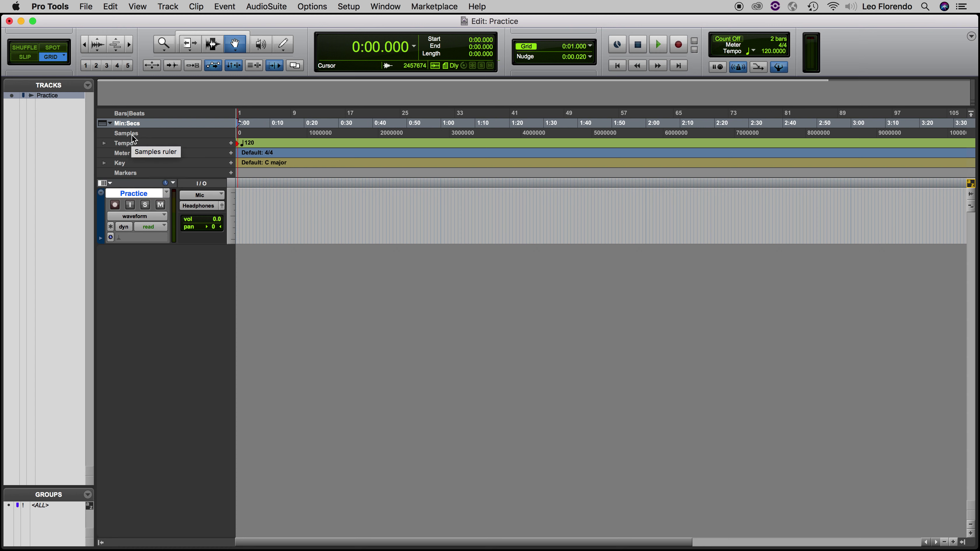
pyautogui.keyDown('alt'); pyautogui.click(130, 174); pyautogui.keyUp('alt')
pyautogui.keyDown('alt'); pyautogui.click(127, 163); pyautogui.keyUp('alt')
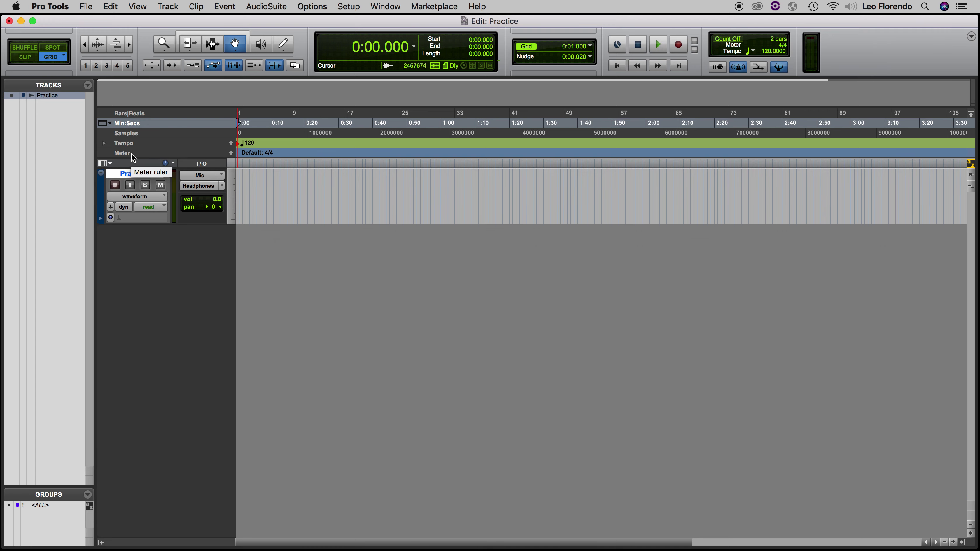
pyautogui.keyDown('alt'); pyautogui.click(131, 153); pyautogui.keyUp('alt')
pyautogui.keyDown('alt'); pyautogui.click(131, 144); pyautogui.keyUp('alt')
pyautogui.keyDown('alt'); pyautogui.click(134, 134); pyautogui.keyUp('alt')
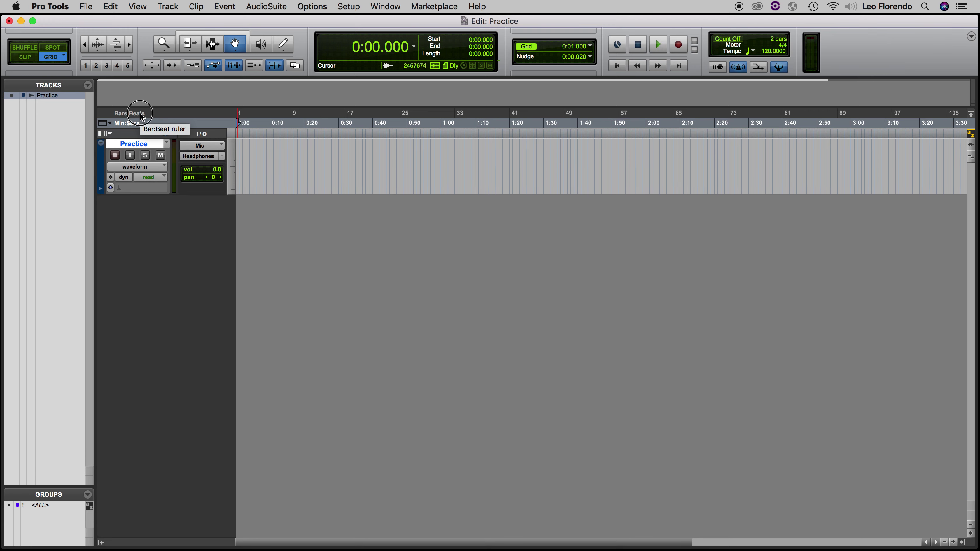
pyautogui.keyDown('alt'); pyautogui.click(130, 113); pyautogui.keyUp('alt')
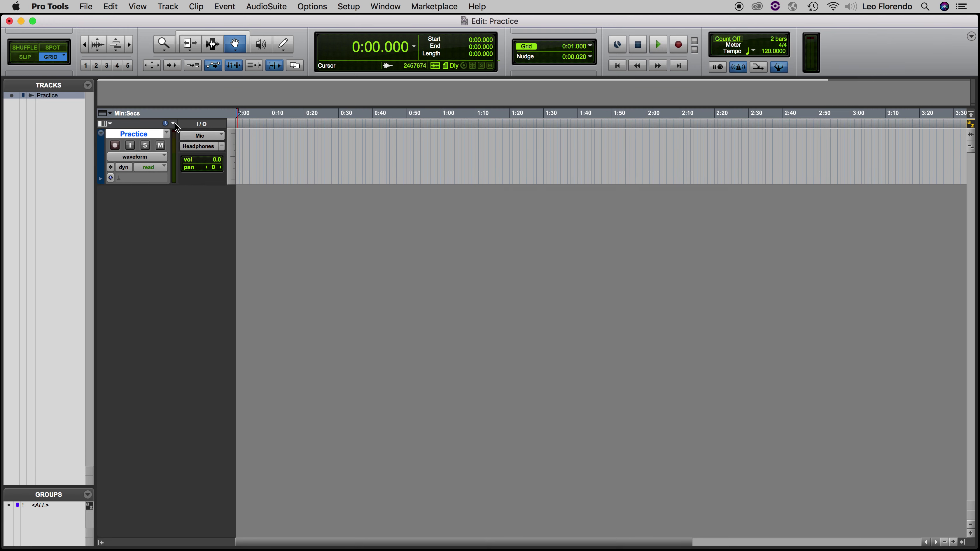
# Step: Show the Tempo ruler and hide it again
pyautogui.click(103, 113)
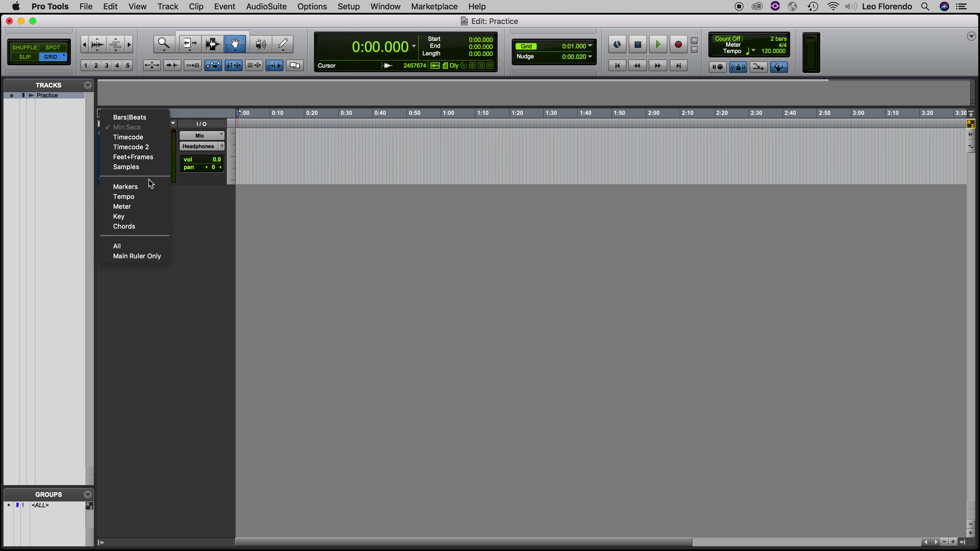
pyautogui.click(138, 197)
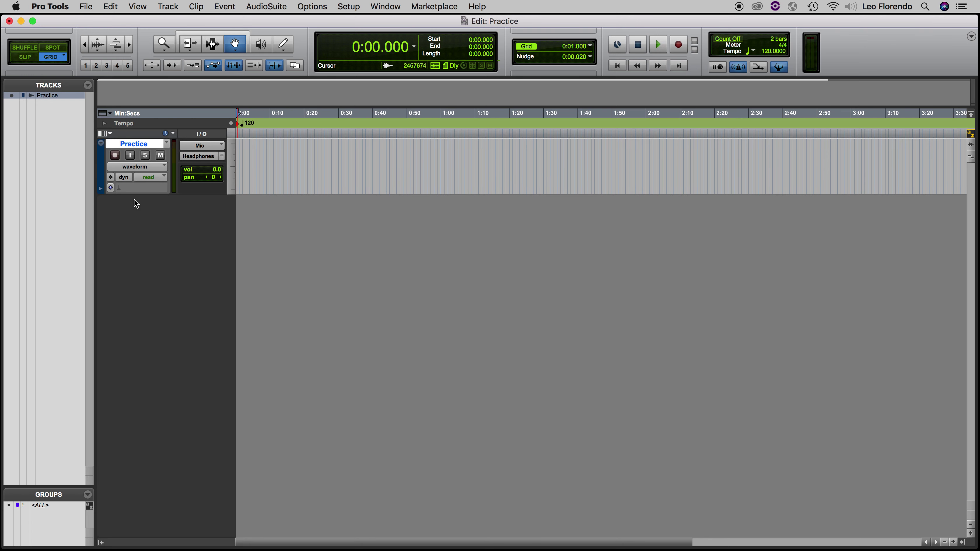
pyautogui.keyDown('alt'); pyautogui.click(140, 127); pyautogui.keyUp('alt')
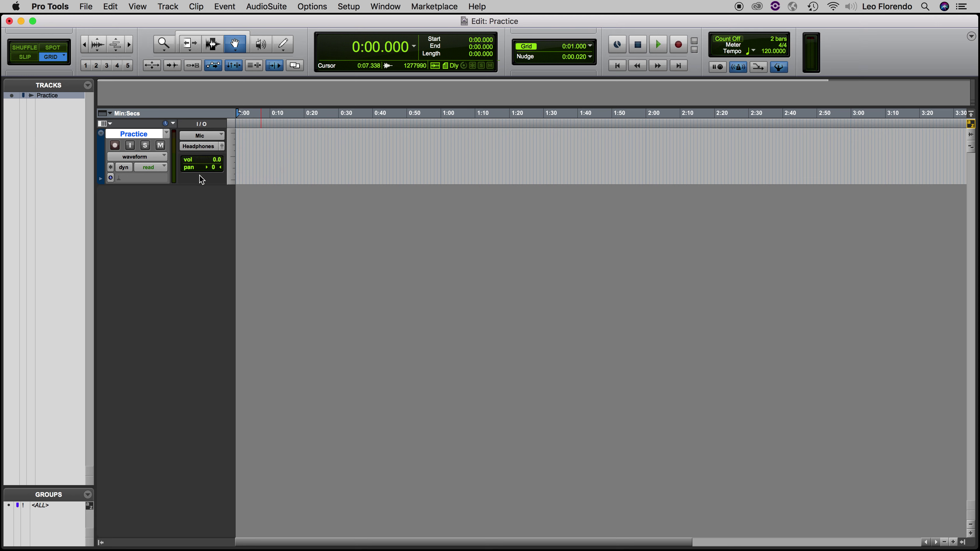
# Step: Set the Edit window views to All, reduce them to Minimal, and bring back the I/O column
pyautogui.click(106, 122)
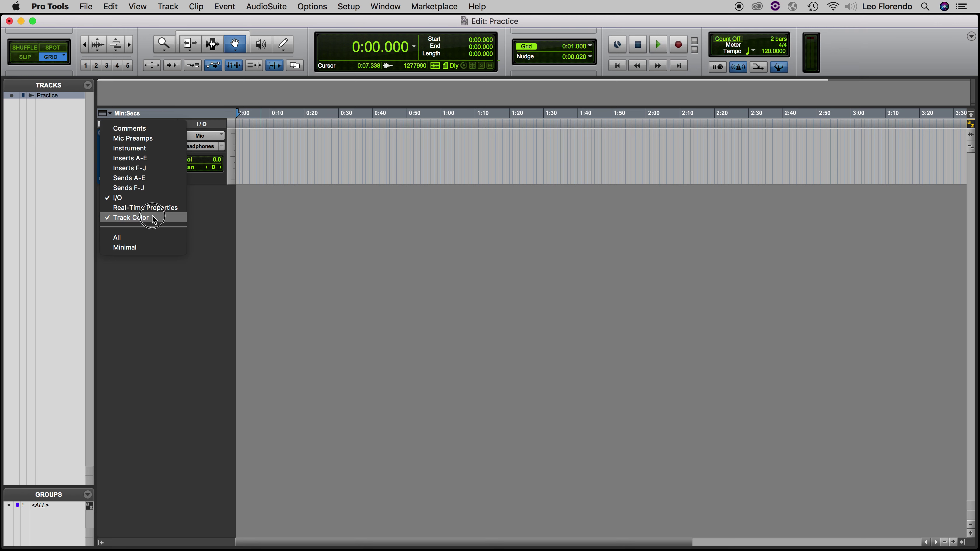
pyautogui.click(150, 238)
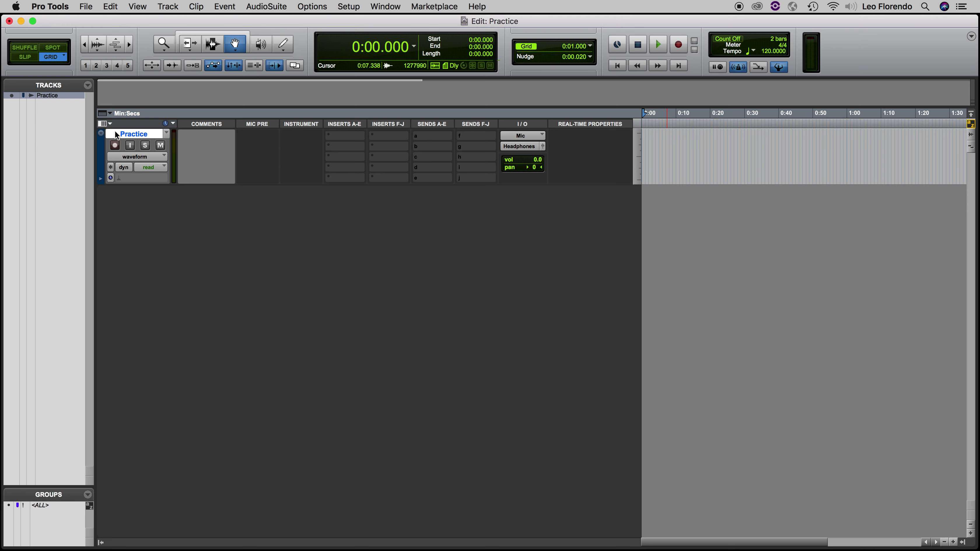
pyautogui.click(106, 124)
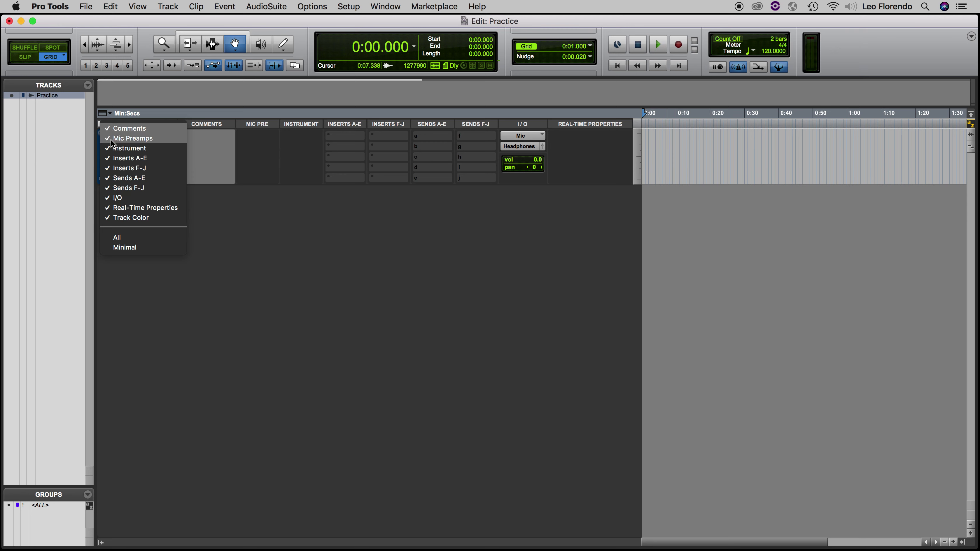
pyautogui.click(141, 248)
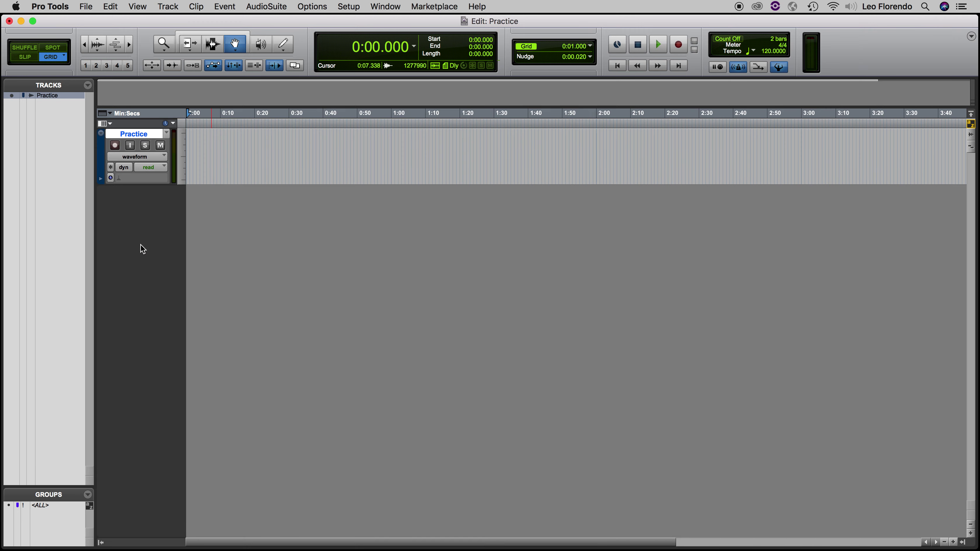
pyautogui.click(110, 124)
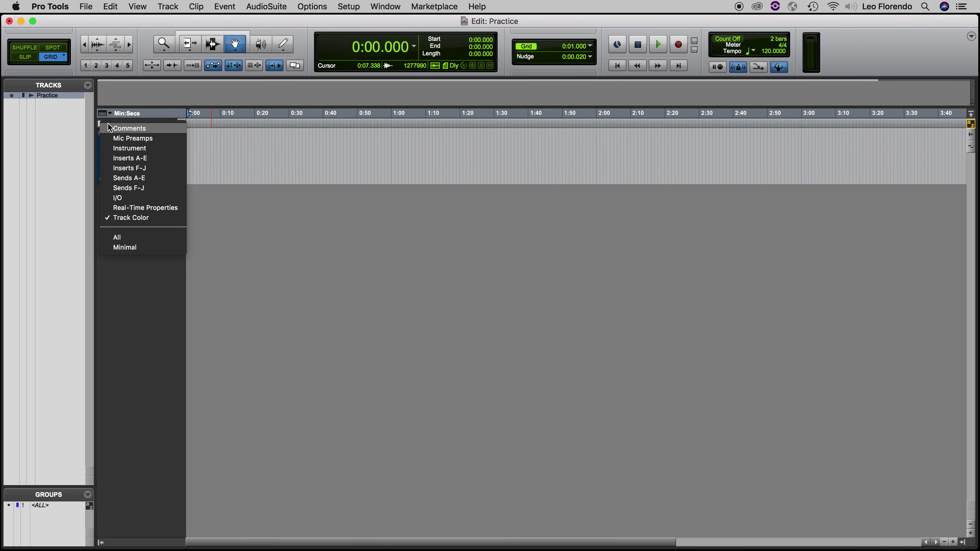
pyautogui.click(135, 200)
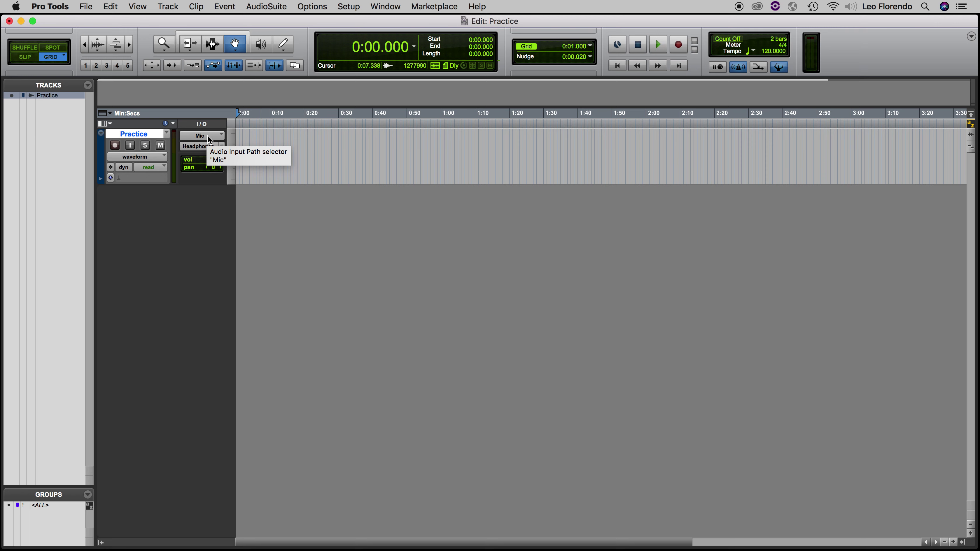
# Step: Assign Mic (Mono) as the Practice track's audio input
pyautogui.click(208, 135)
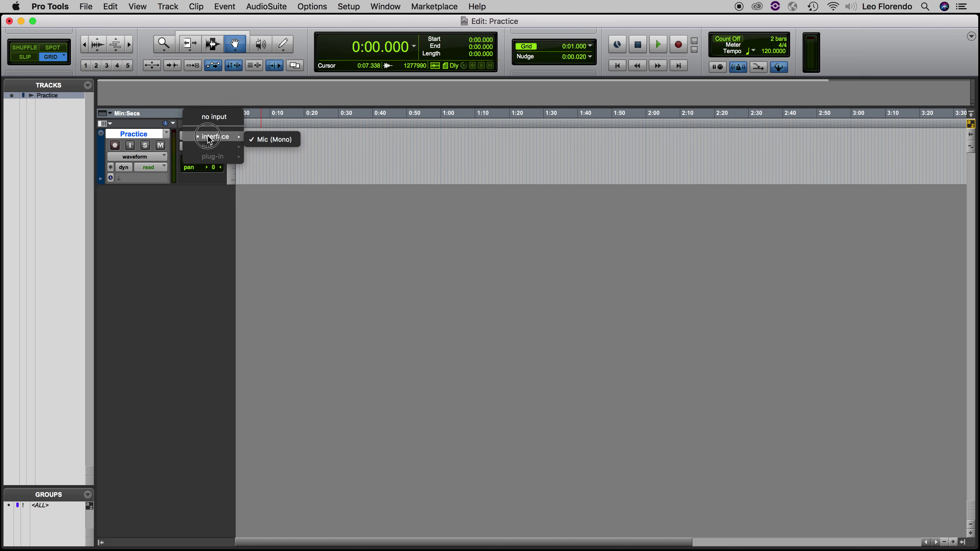
pyautogui.click(269, 144)
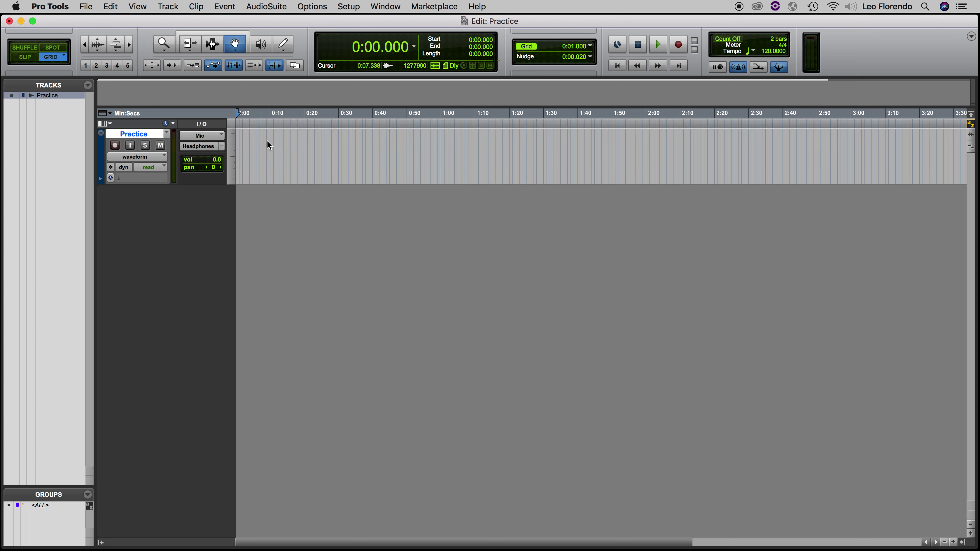
# Step: Set the Practice track's output to no output and return it to Headphones (Stereo)
pyautogui.click(200, 151)
pyautogui.moveTo(200, 147)
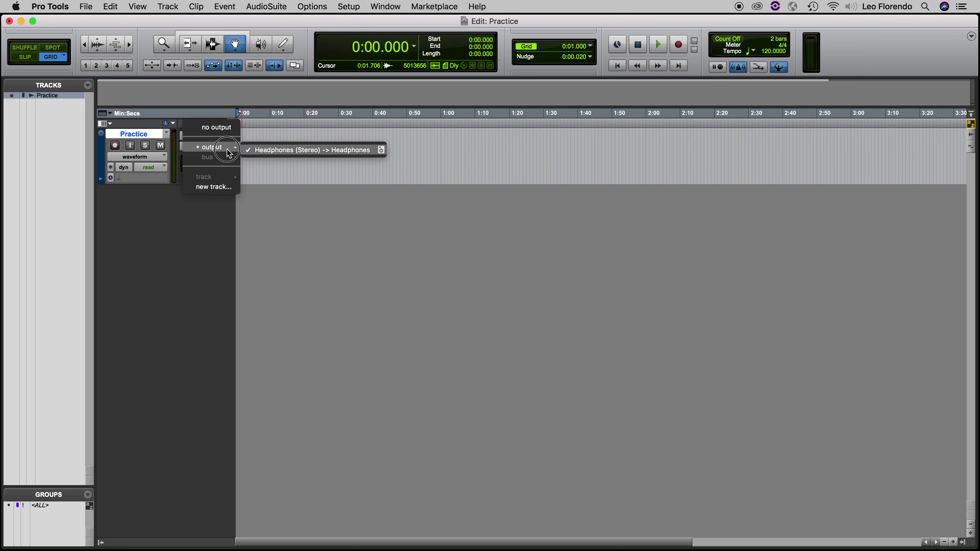
pyautogui.click(213, 128)
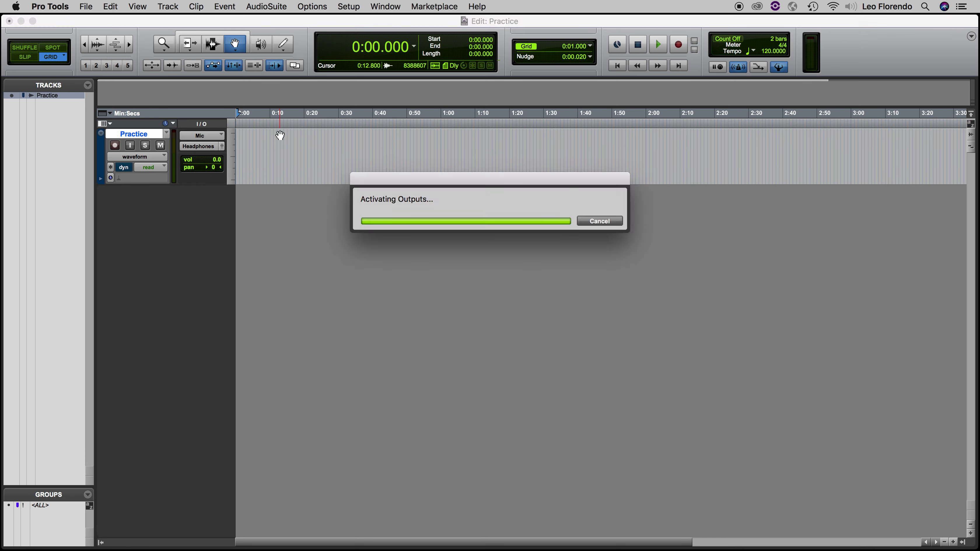
pyautogui.click(200, 147)
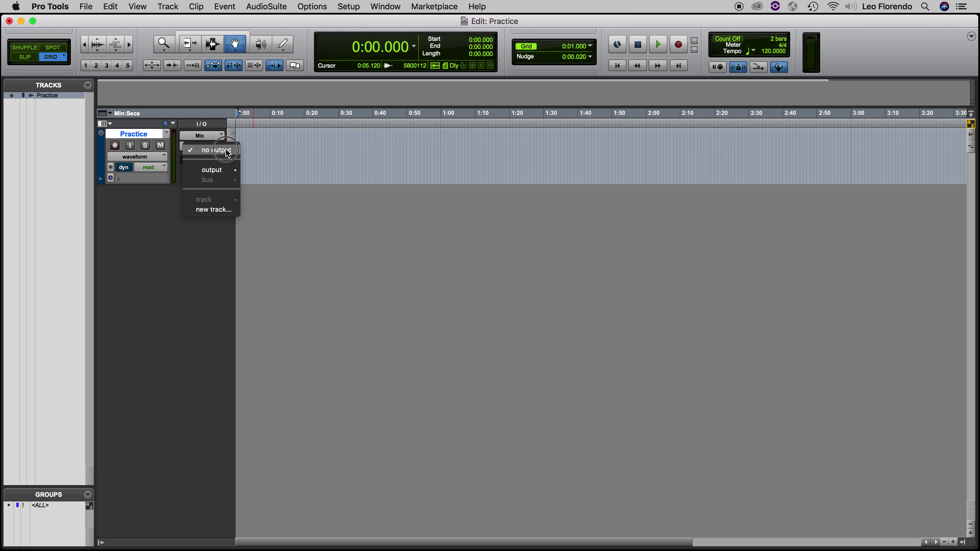
pyautogui.moveTo(215, 174)
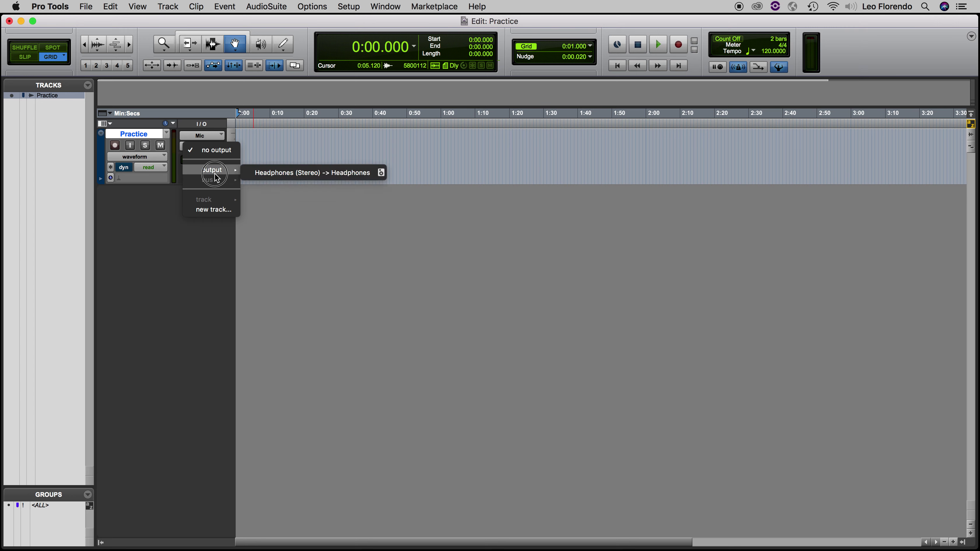
pyautogui.click(279, 180)
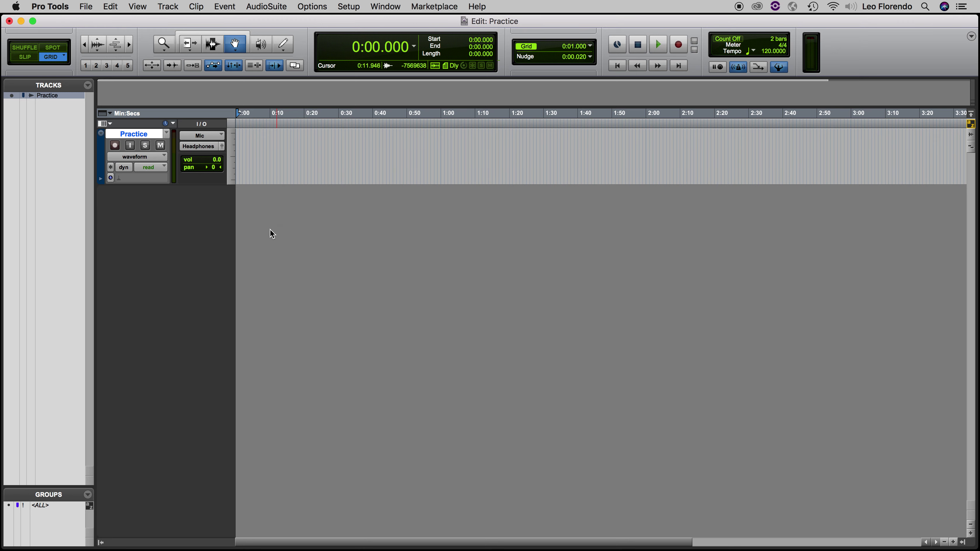
# Step: Record-enable the Practice track and record a take about 17 seconds long from the session start
pyautogui.click(115, 146)
pyautogui.press('super+space')
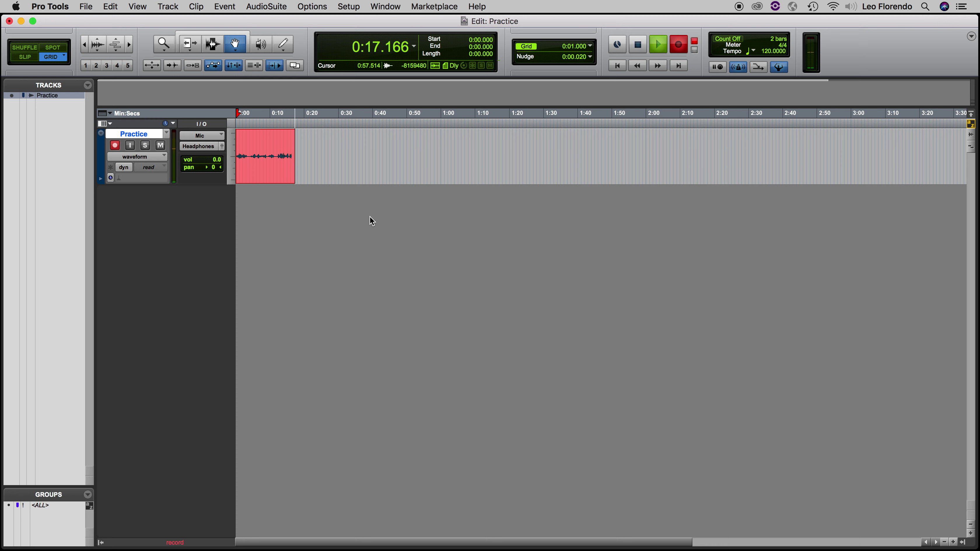
pyautogui.press('space')
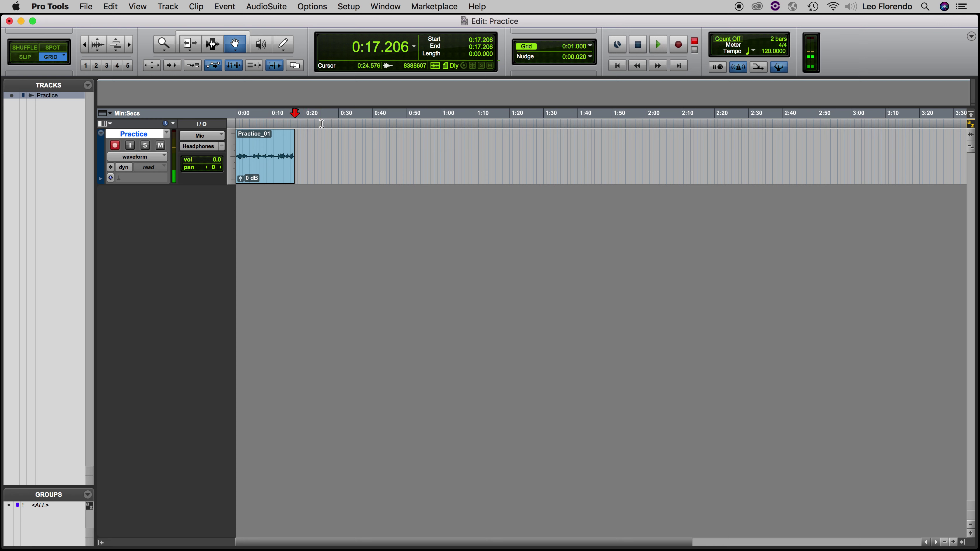
# Step: Play the recorded take back from the session start and delete its clip from the Practice track
pyautogui.press('Return')
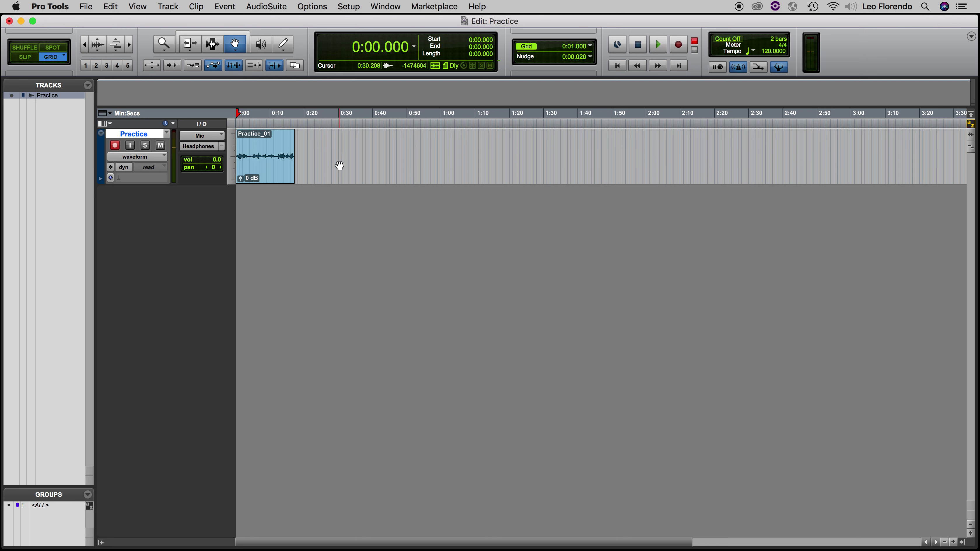
pyautogui.press('space')
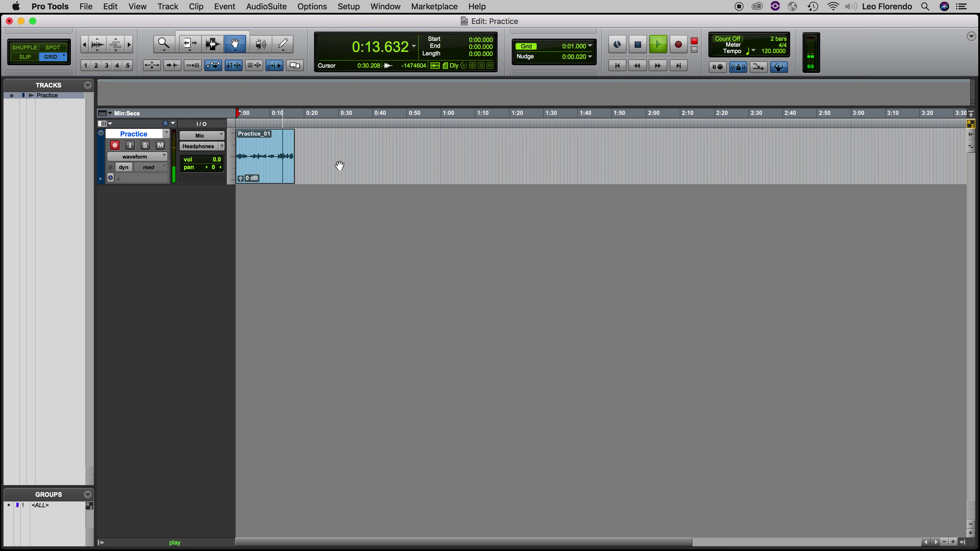
pyautogui.press('space')
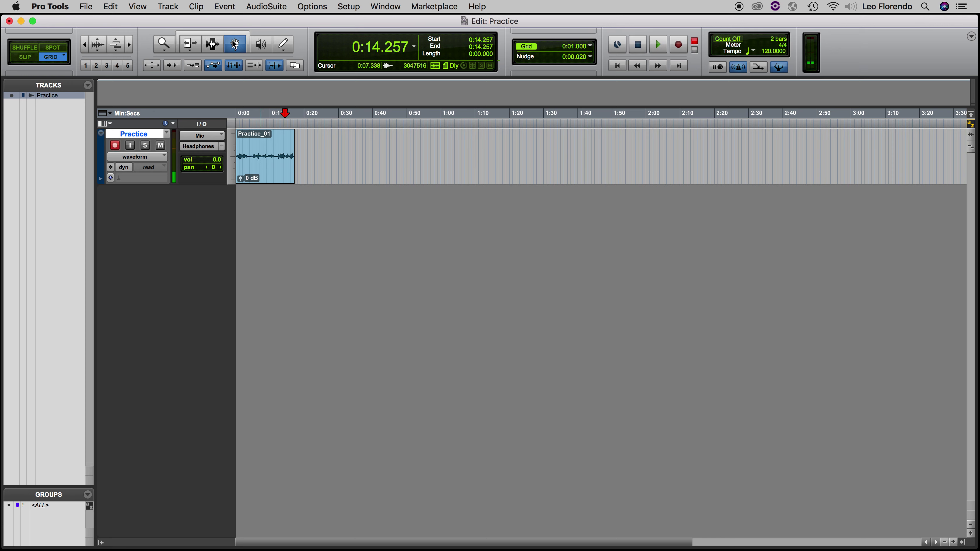
pyautogui.click(261, 166)
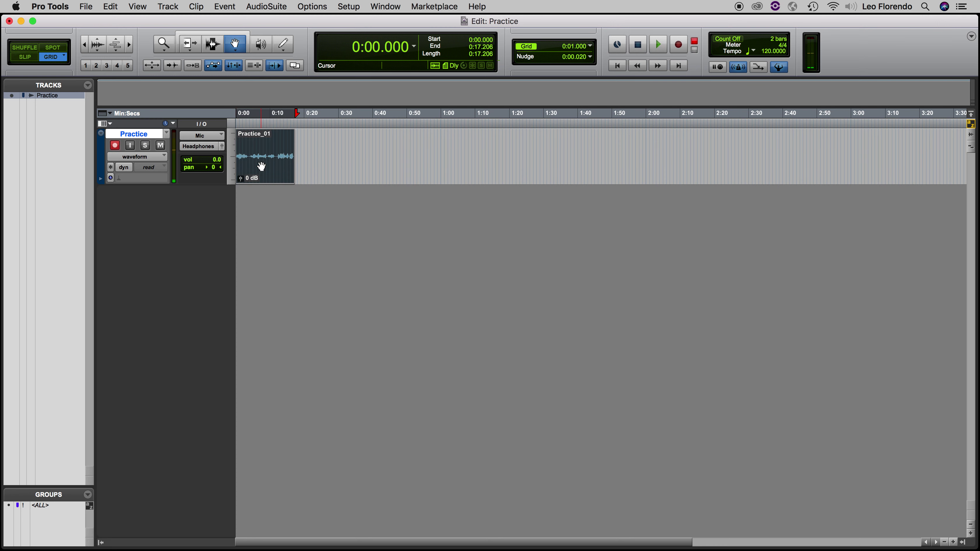
pyautogui.press('Delete')
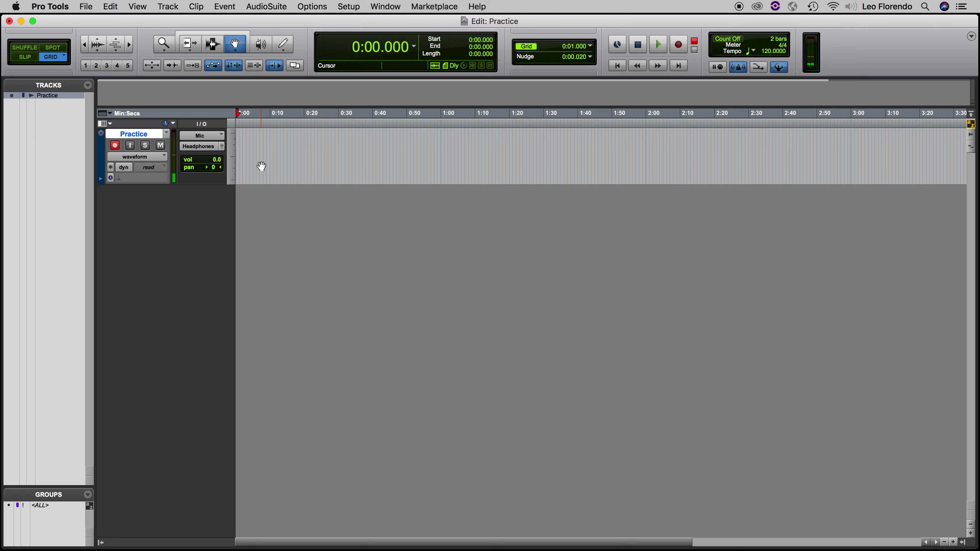
# Step: Record a new take about 4 seconds long on the Practice track and play it back from the start
pyautogui.press('super+space')
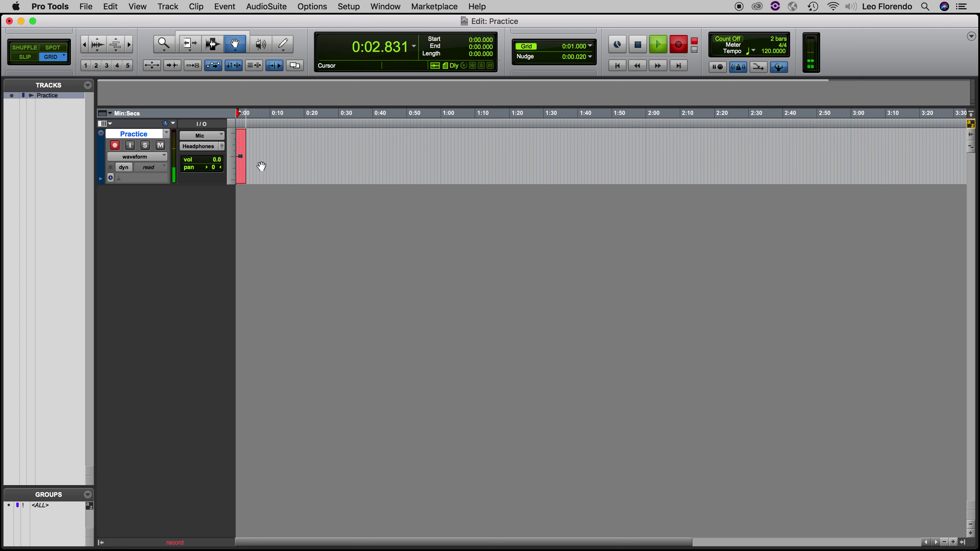
pyautogui.press('space')
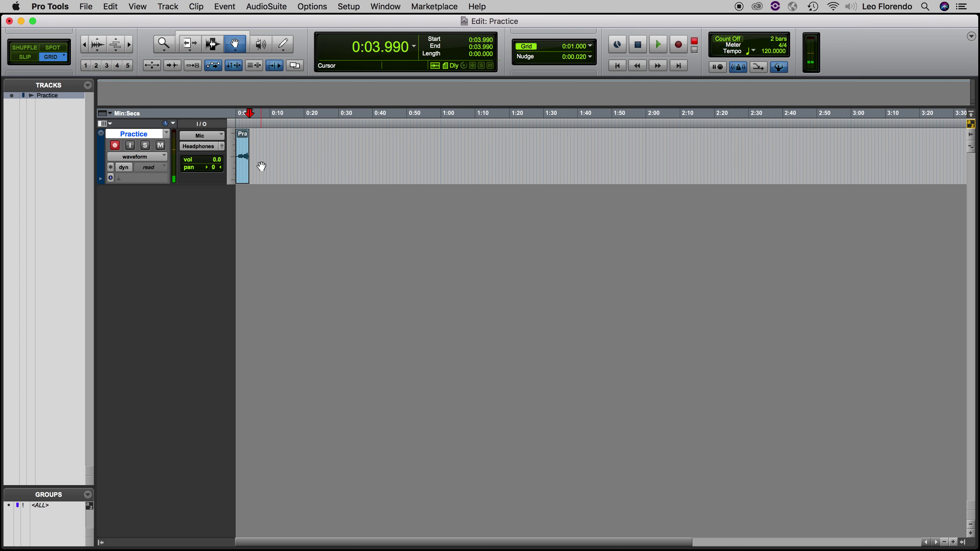
pyautogui.press('Return')
pyautogui.press('space')
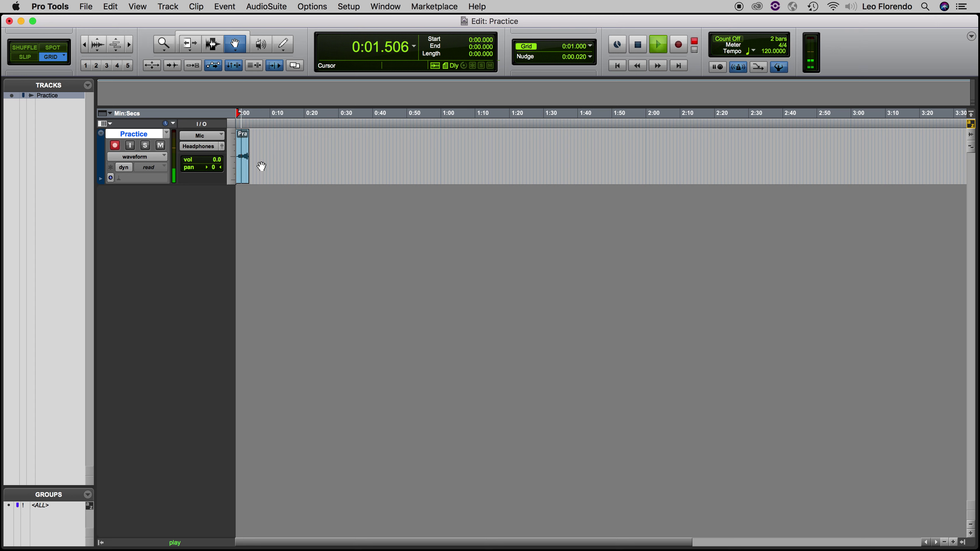
pyautogui.press('space')
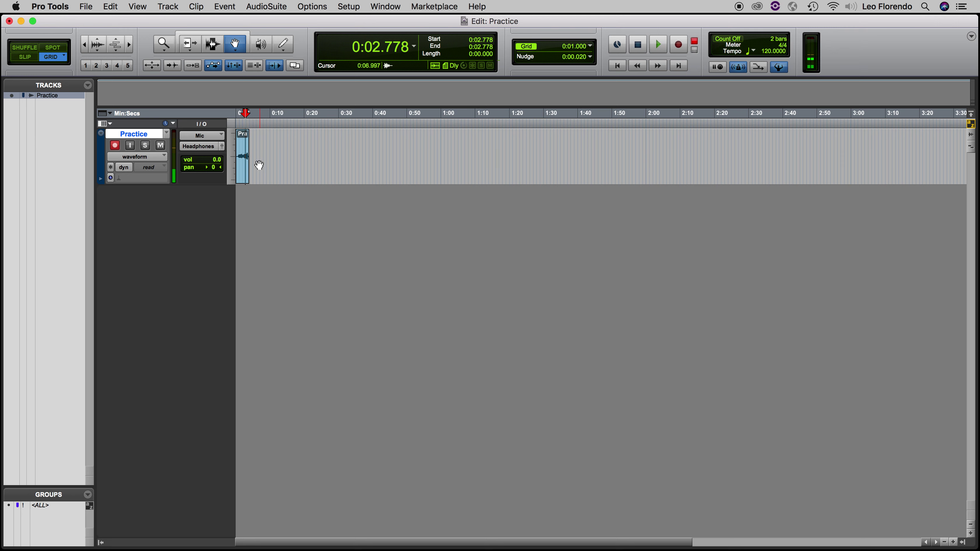
# Step: Delete the short recorded clip from the Practice track
pyautogui.click(241, 156)
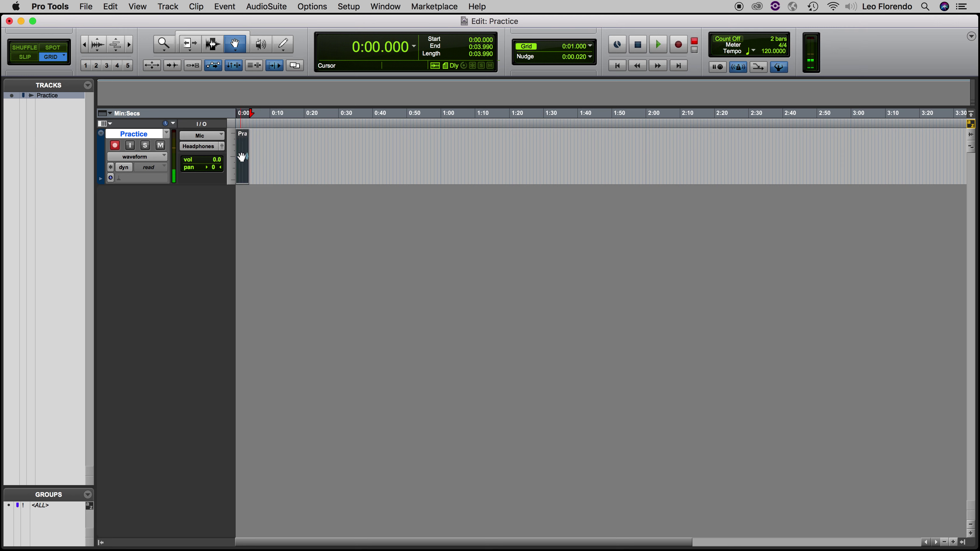
pyautogui.press('Delete')
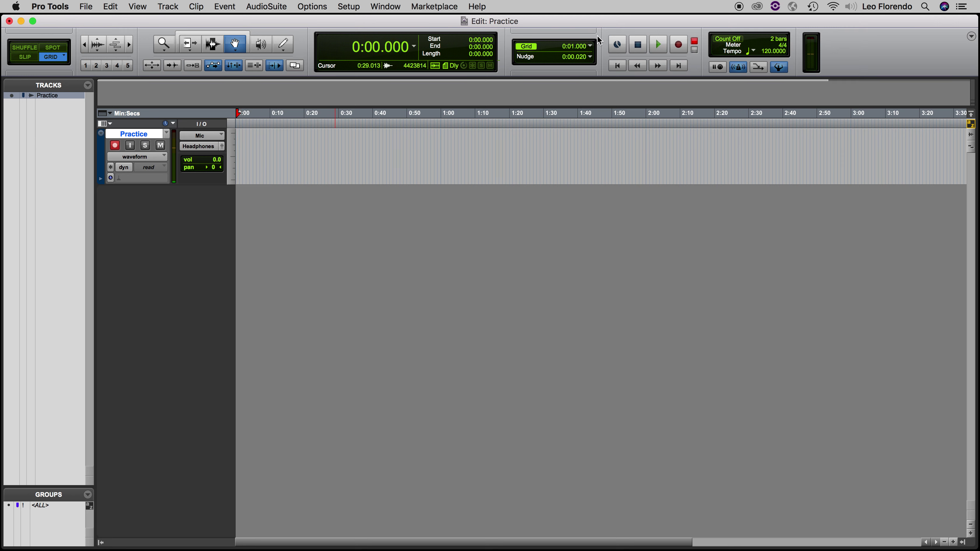